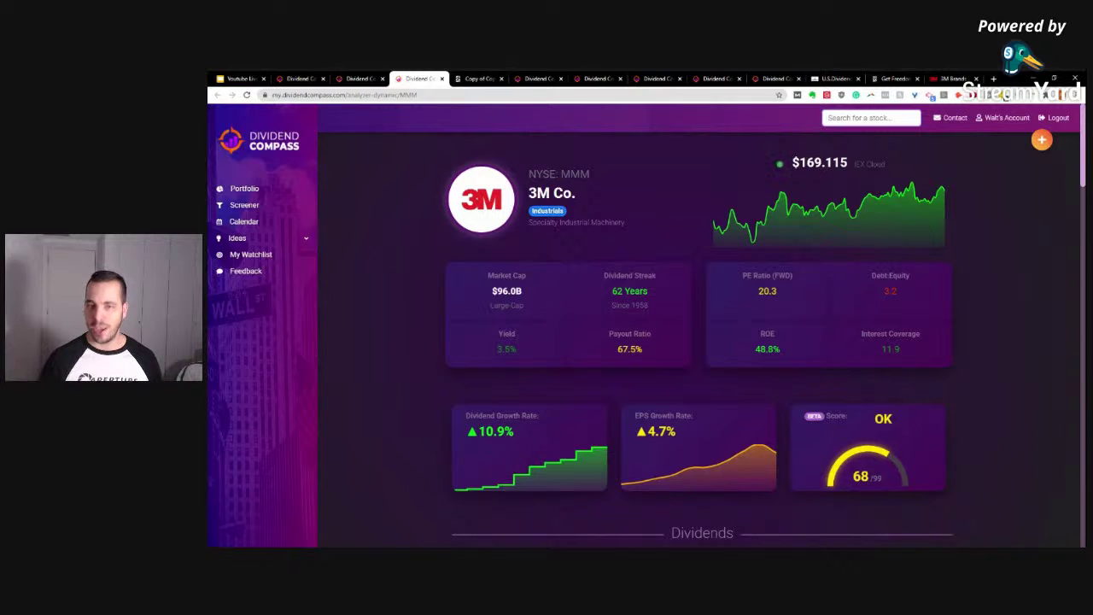
- Review 3M's Dividend Info section, covering the payment schedule, payment months and next dividend announcement
scroll(397, 327, down, 1)
scroll(397, 327, down, 5)
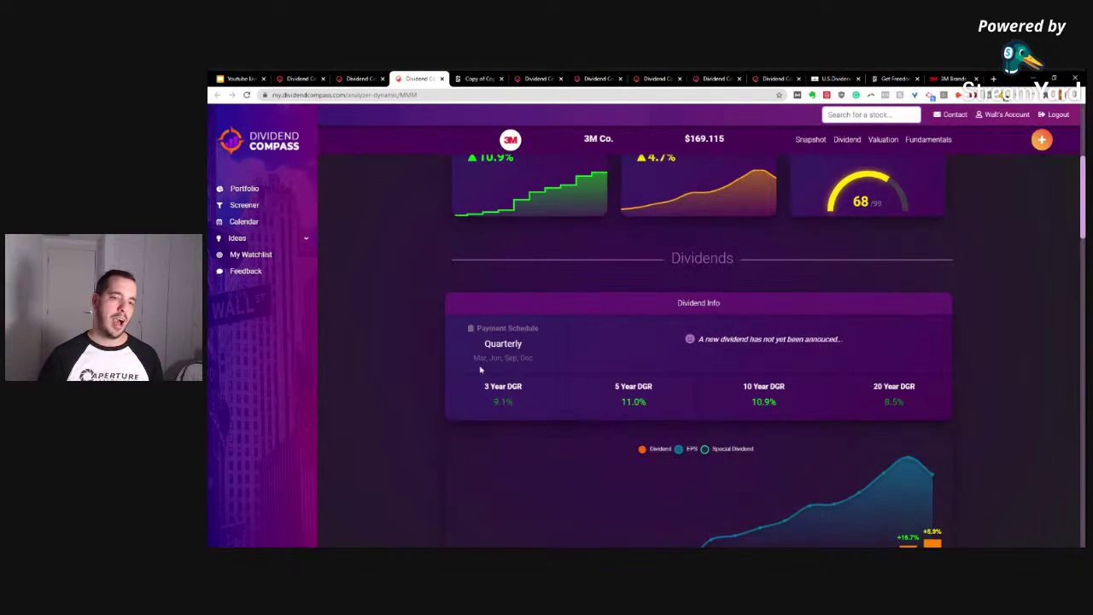
drag(483, 346, 530, 343)
click(530, 343)
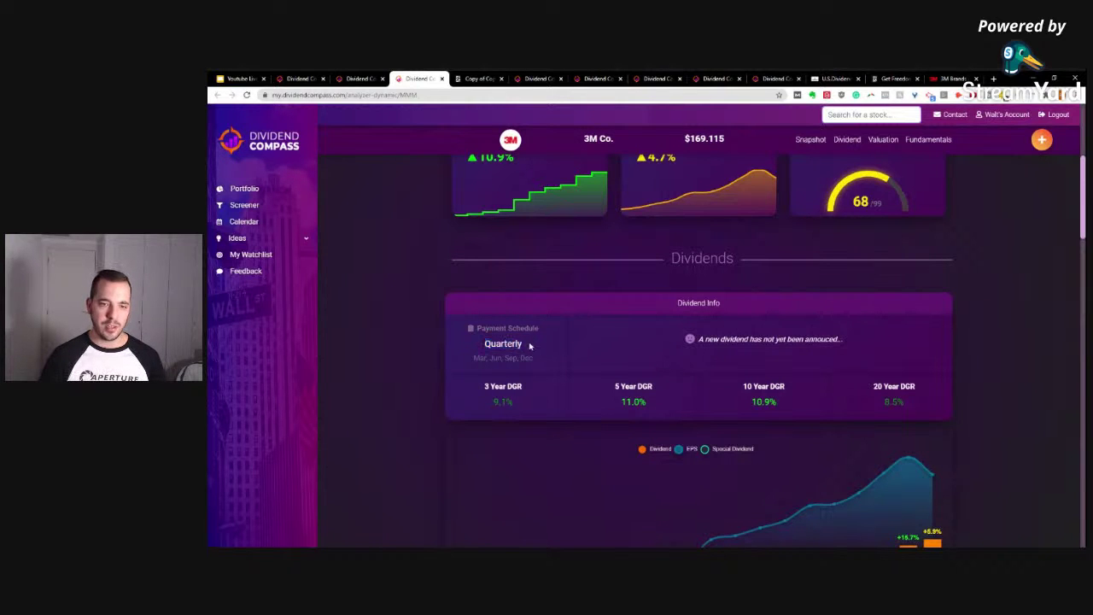
drag(469, 362, 539, 361)
click(540, 364)
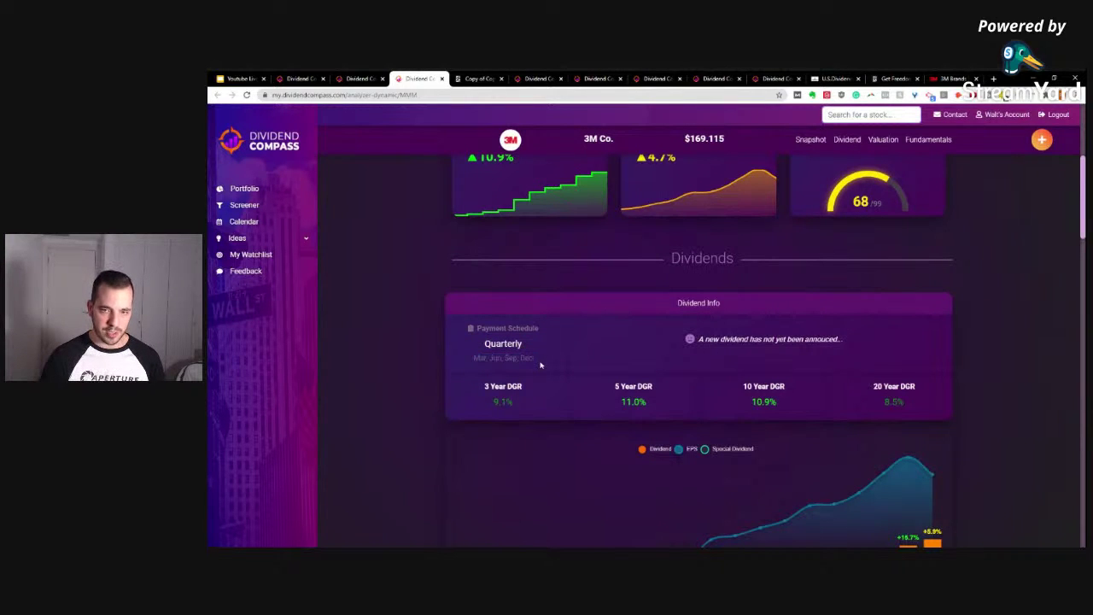
drag(679, 341, 889, 350)
click(864, 350)
- Compare the Dividend Info section on the Lowe's page with the next dividend notice on the 3M page
key(ctrl+Tab)
key(ctrl+Tab)
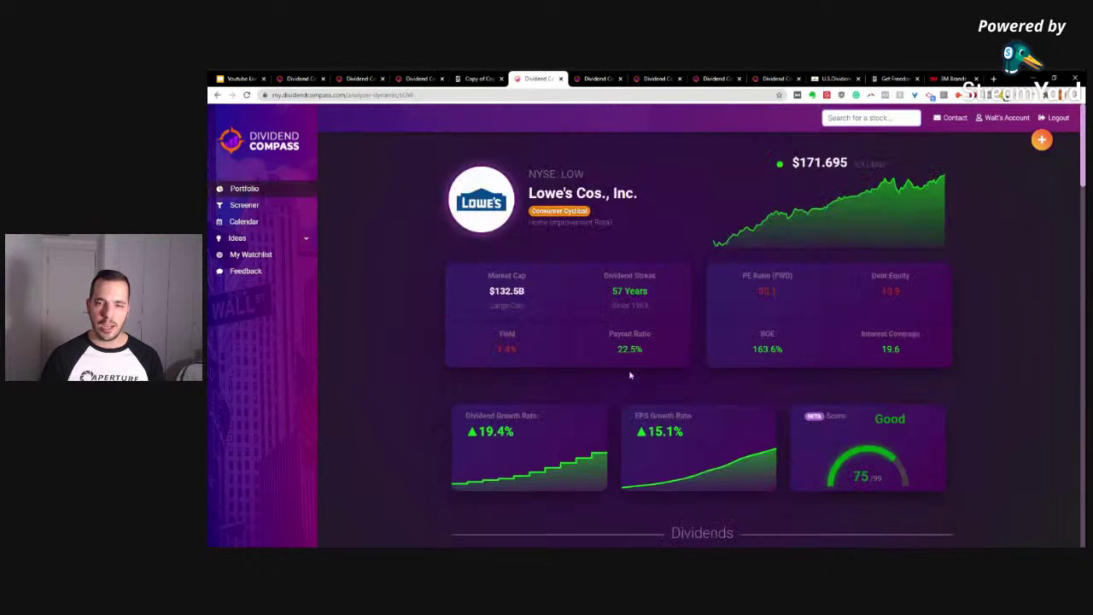
scroll(632, 375, down, 5)
scroll(586, 354, up, 2)
key(ctrl+shift+Tab)
key(ctrl+shift+Tab)
drag(685, 345, 844, 343)
click(863, 349)
- Examine the next dividend amount, ex date and pay date on the Lowe's page
click(544, 78)
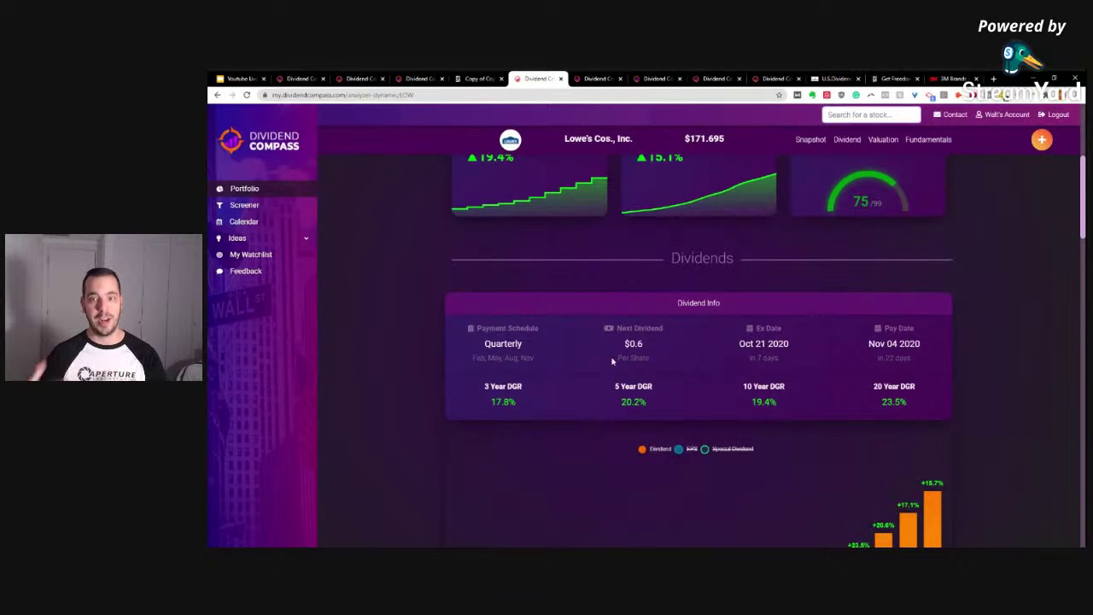
drag(623, 344, 646, 346)
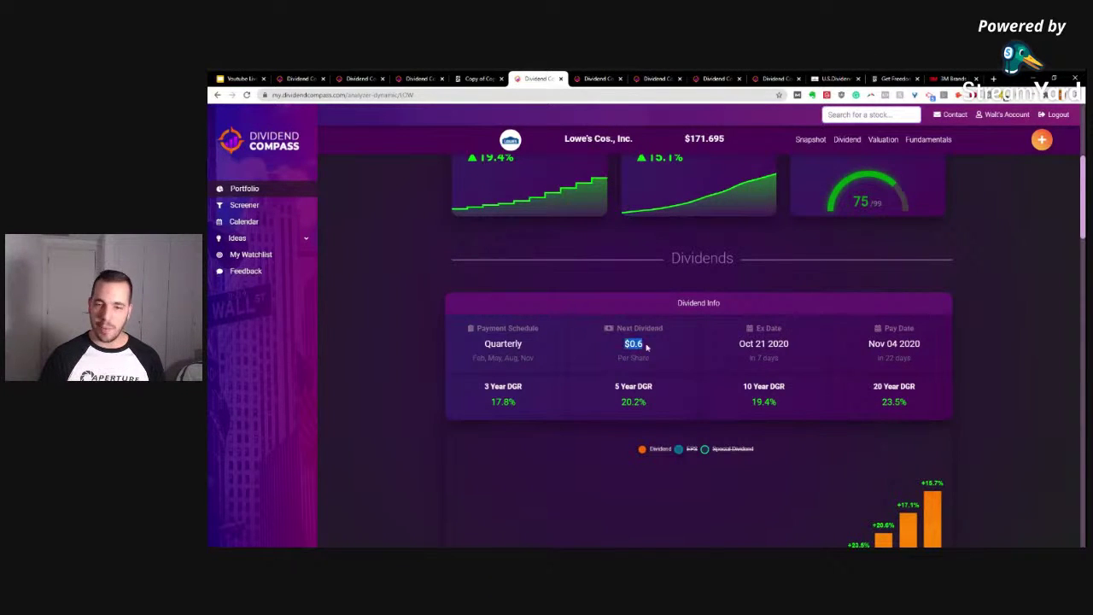
click(646, 346)
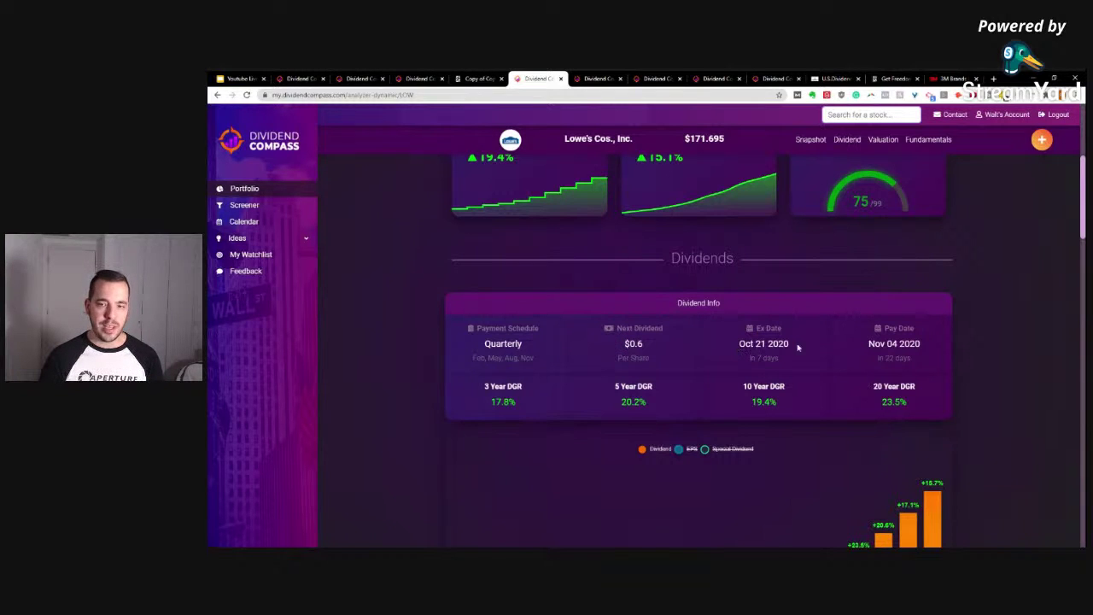
drag(875, 343, 921, 345)
click(926, 360)
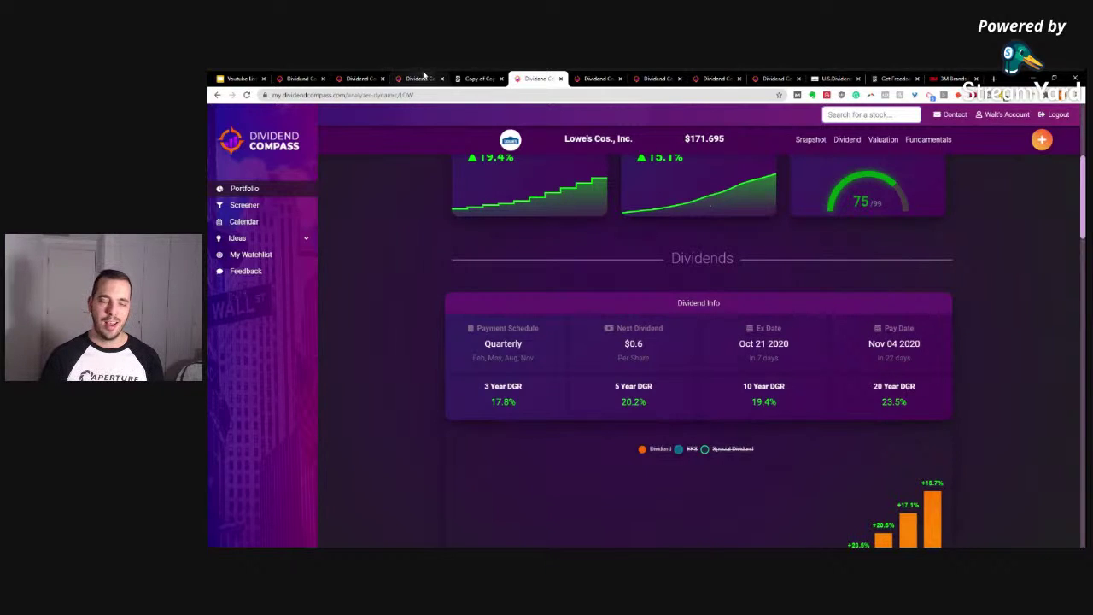
- On the 3M page, hide the EPS series in the dividend history chart and check the 20 Year DGR
click(421, 78)
scroll(407, 346, up, 4)
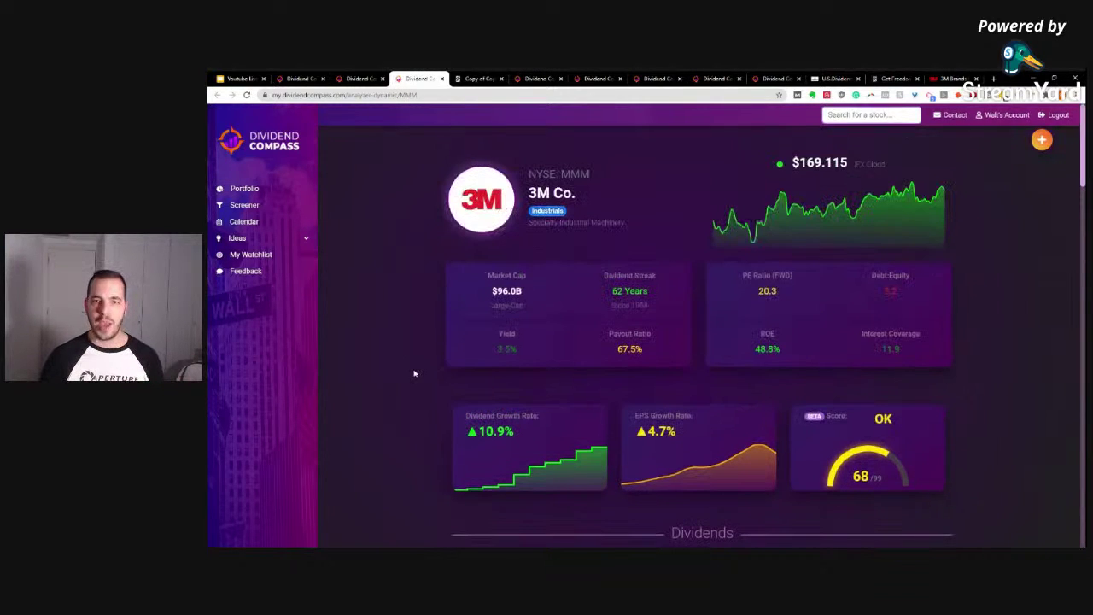
scroll(395, 281, down, 3)
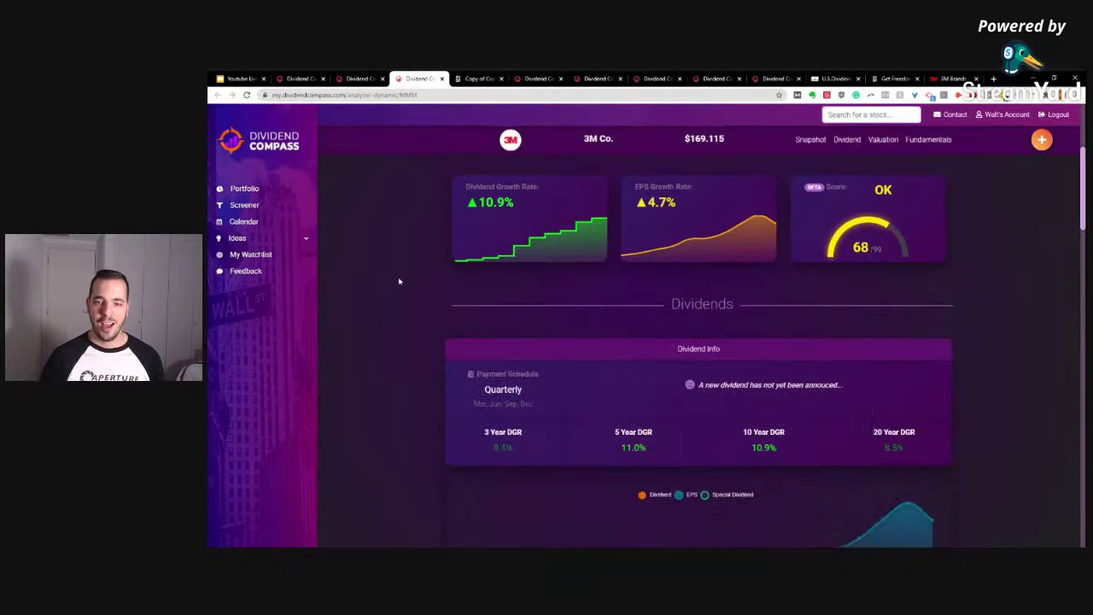
scroll(399, 281, down, 1)
scroll(538, 376, down, 1)
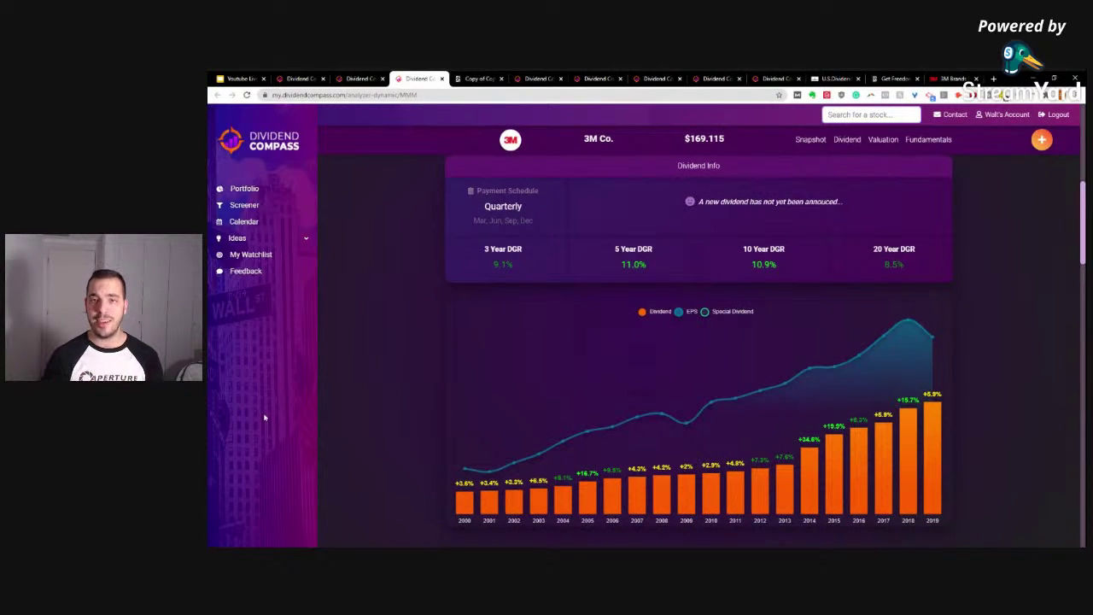
click(688, 312)
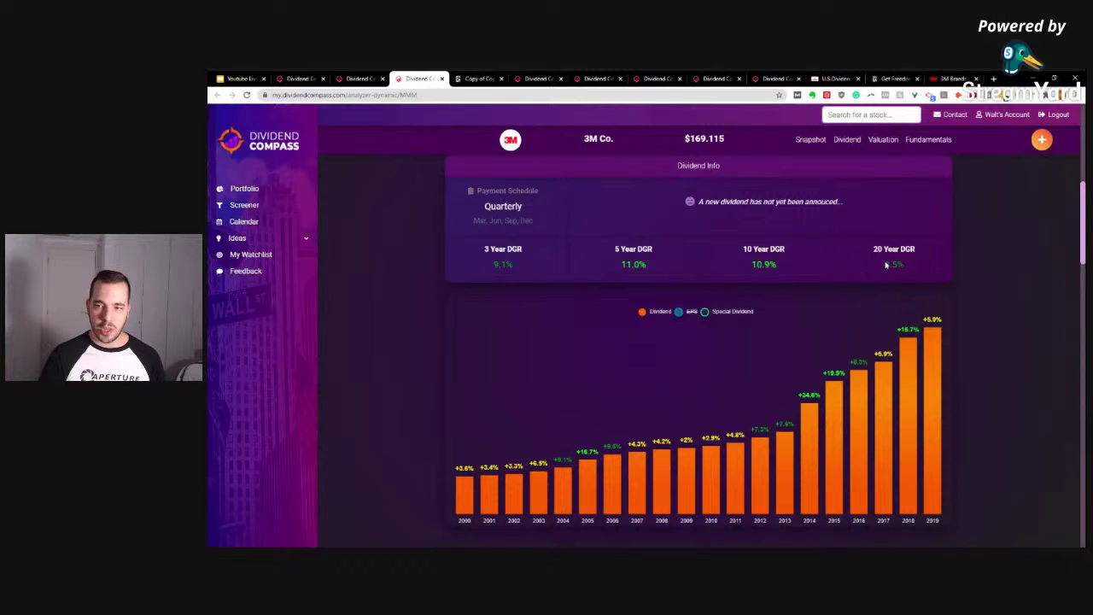
drag(886, 265, 920, 269)
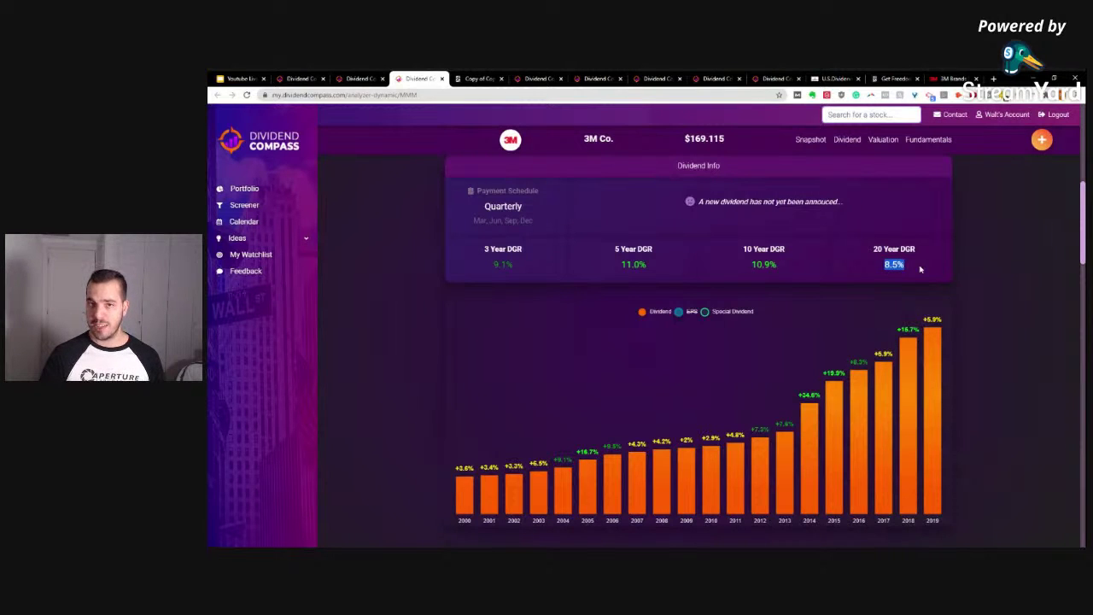
click(920, 269)
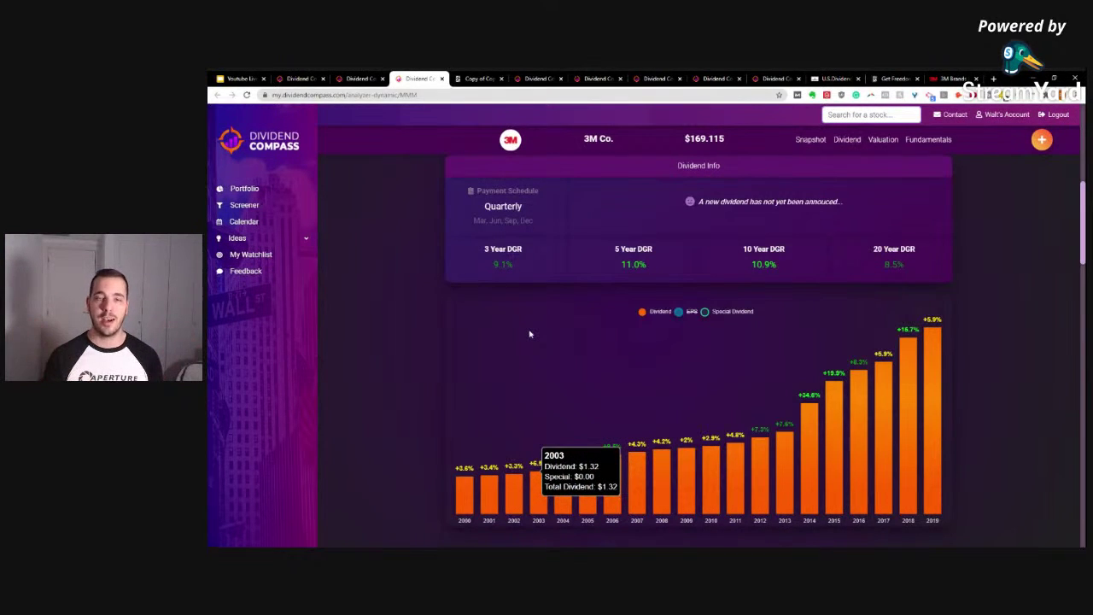
- In the stock screener, collapse the Dividend Streak and Yield filters and set the 10-year DGR filter to over 7%
click(482, 79)
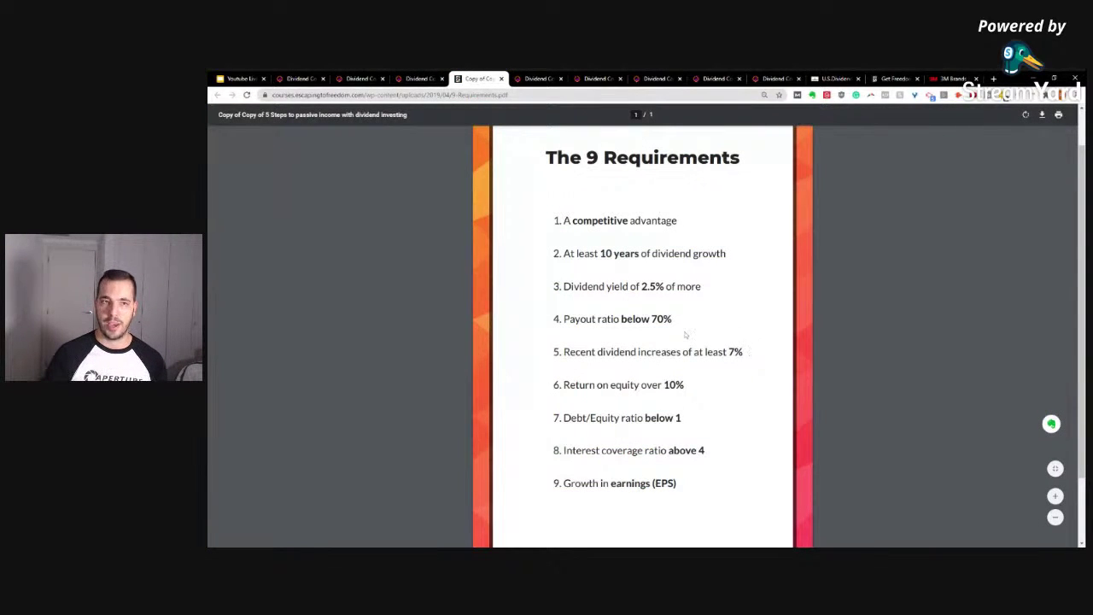
click(299, 79)
click(359, 79)
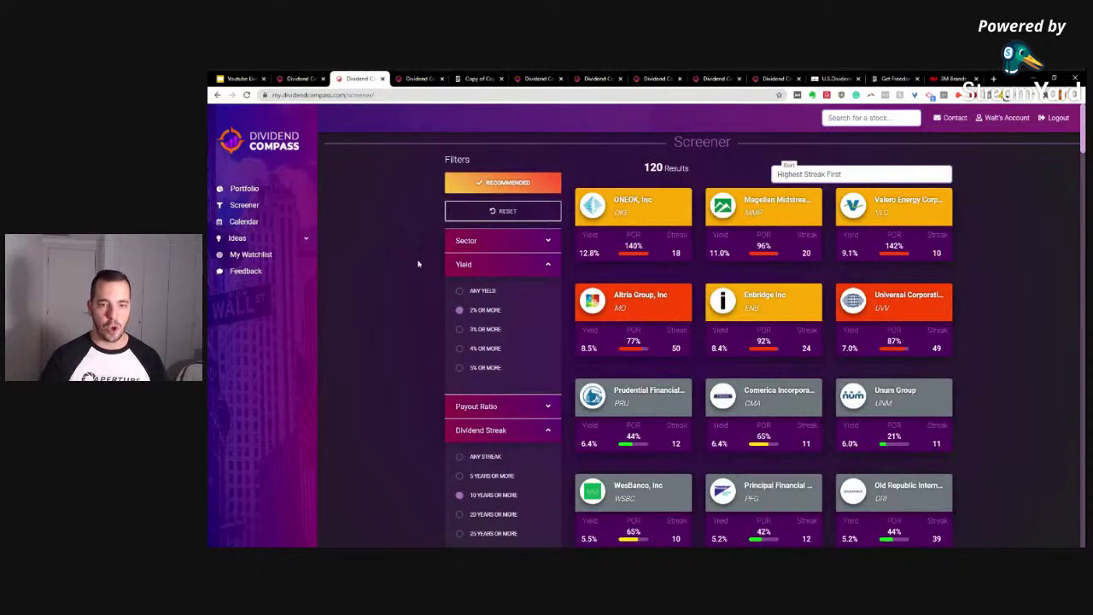
scroll(419, 293, down, 1)
scroll(420, 293, down, 1)
click(548, 342)
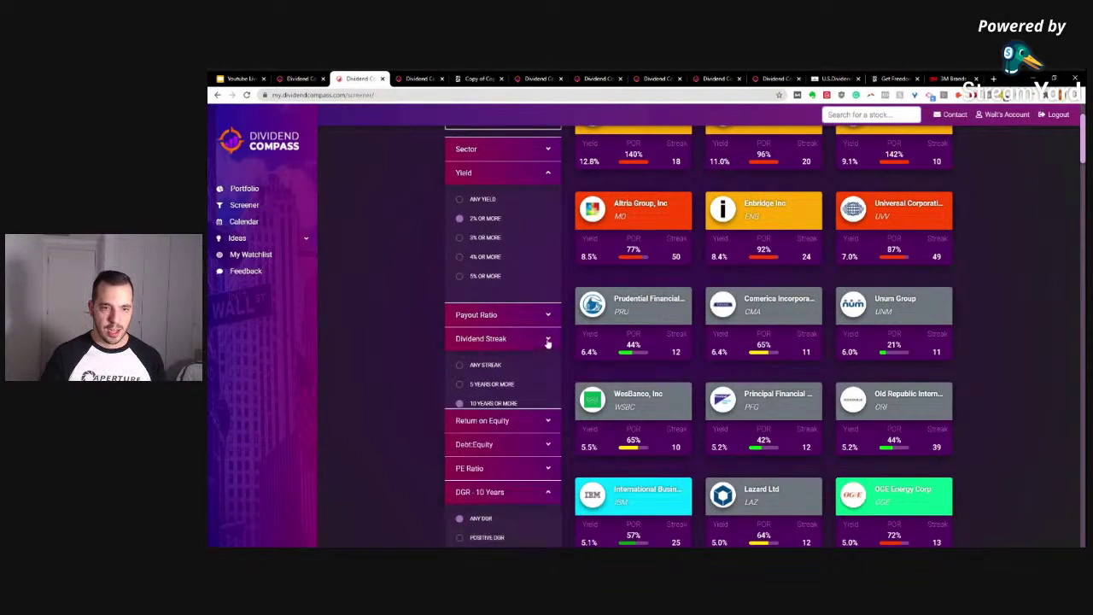
click(547, 173)
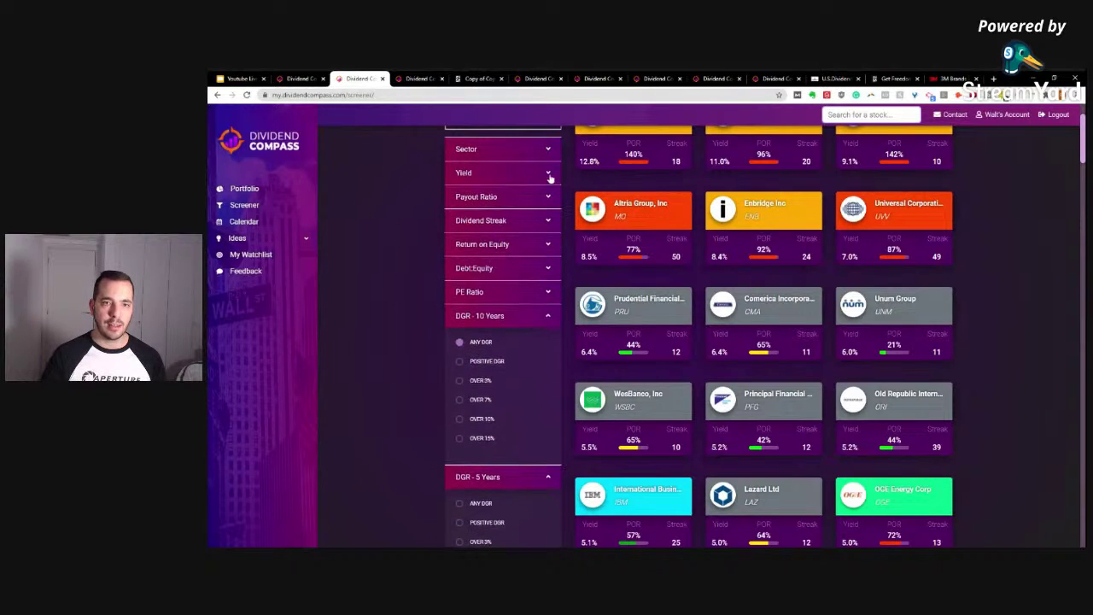
click(549, 174)
click(549, 174)
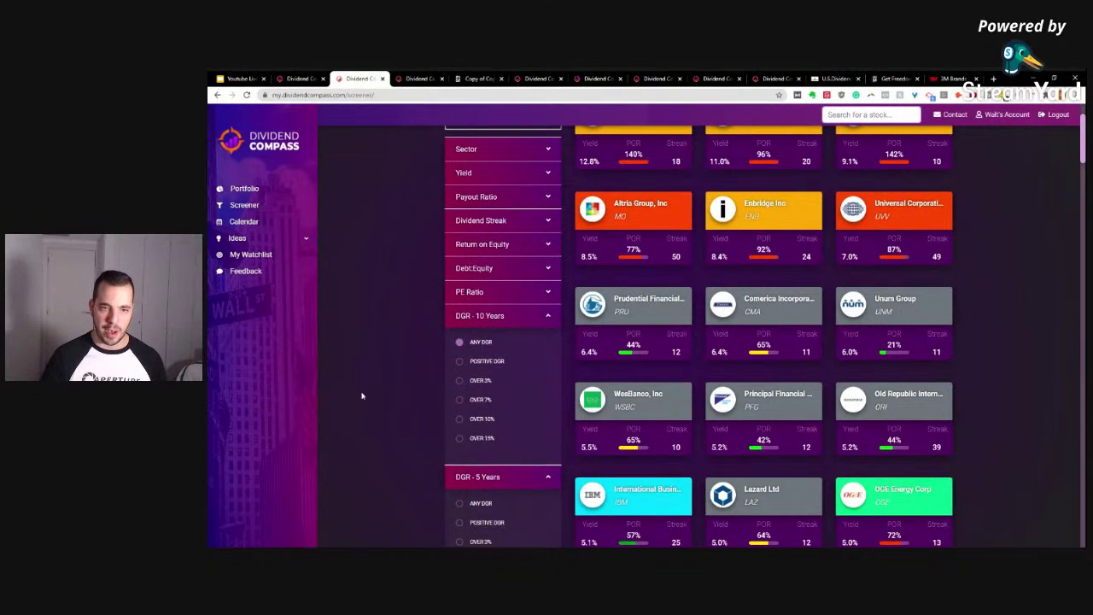
scroll(391, 344, down, 2)
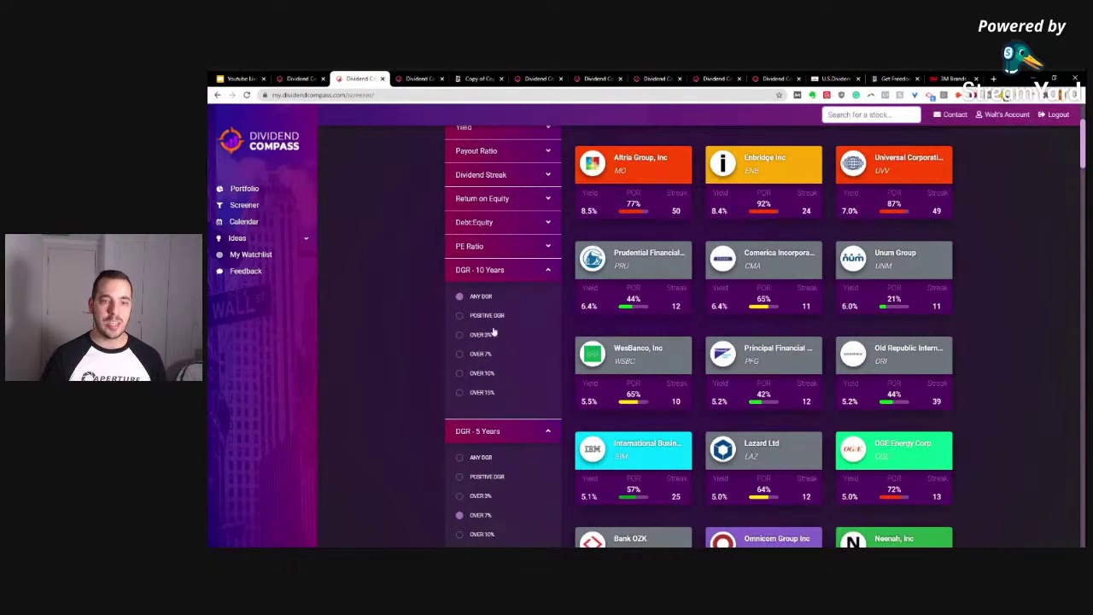
click(459, 355)
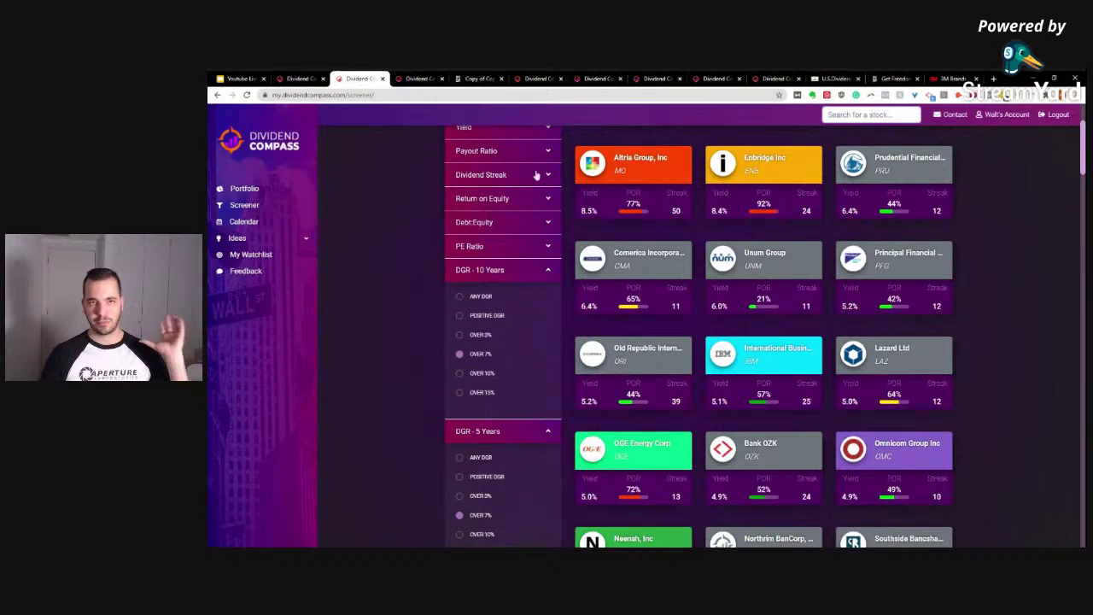
- Show the "Remember this" total return slide in the Youtube Live #1 presentation and revisit the Lowe's and 3M pages
click(243, 78)
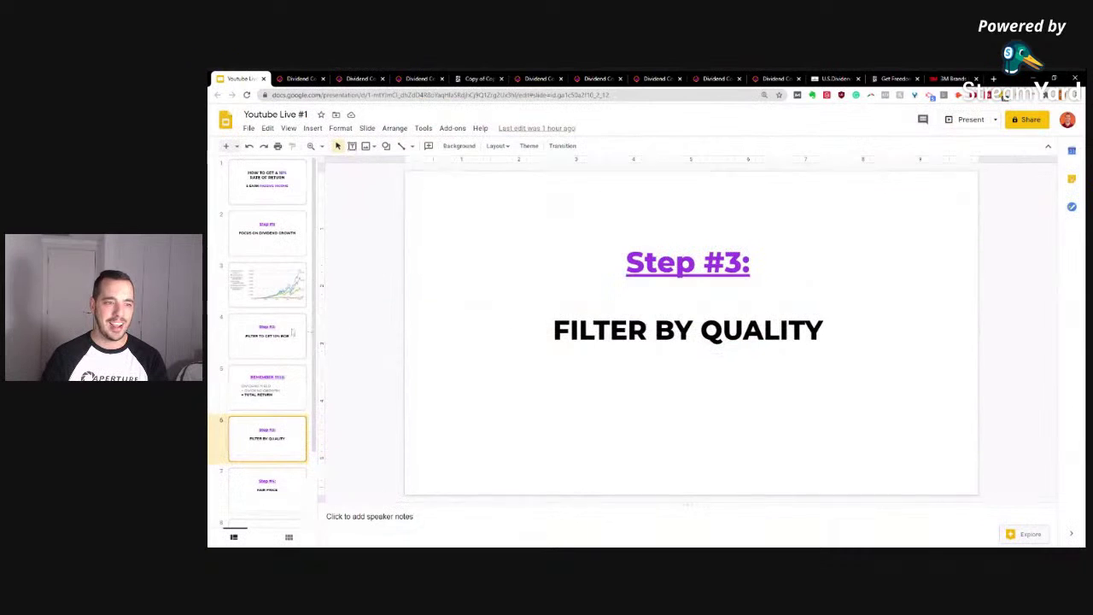
key(Up)
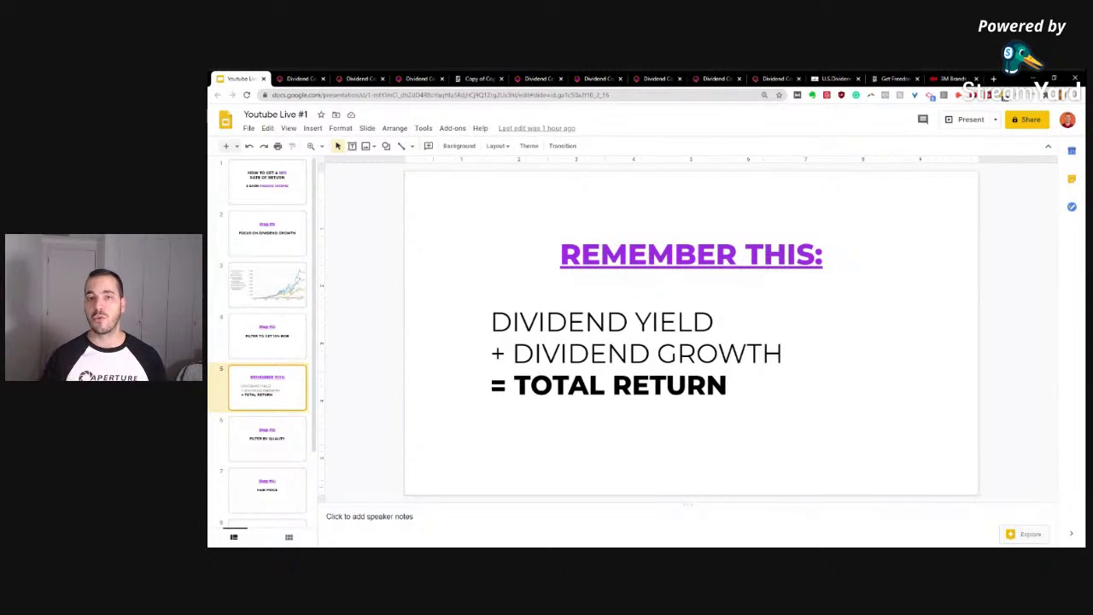
click(529, 78)
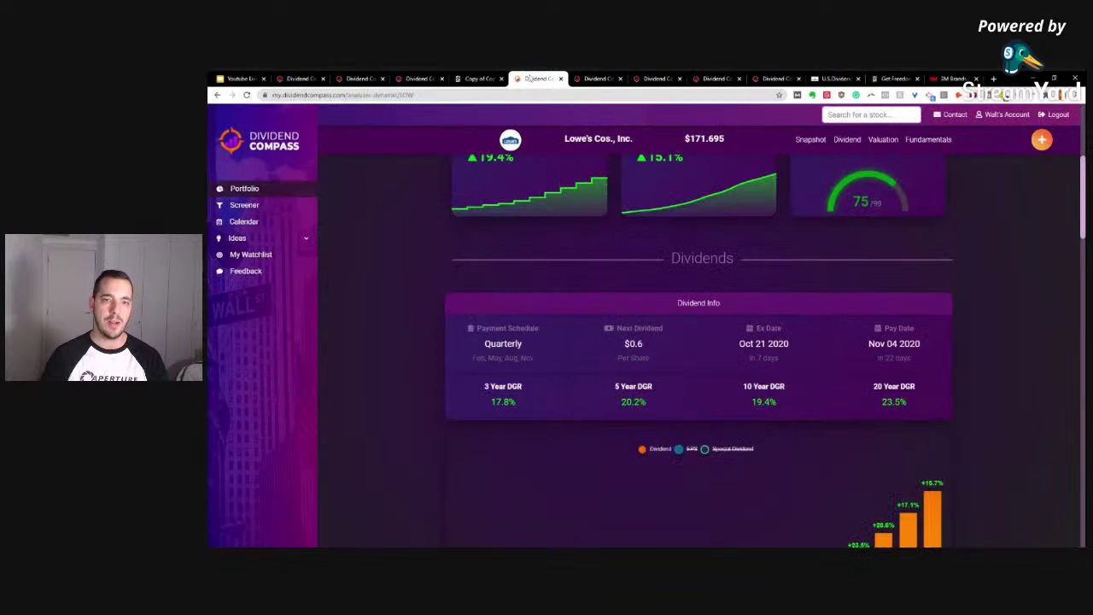
click(416, 78)
- In the stock screener, set the 5-year DGR filter to Any DGR and collapse that filter group
click(359, 79)
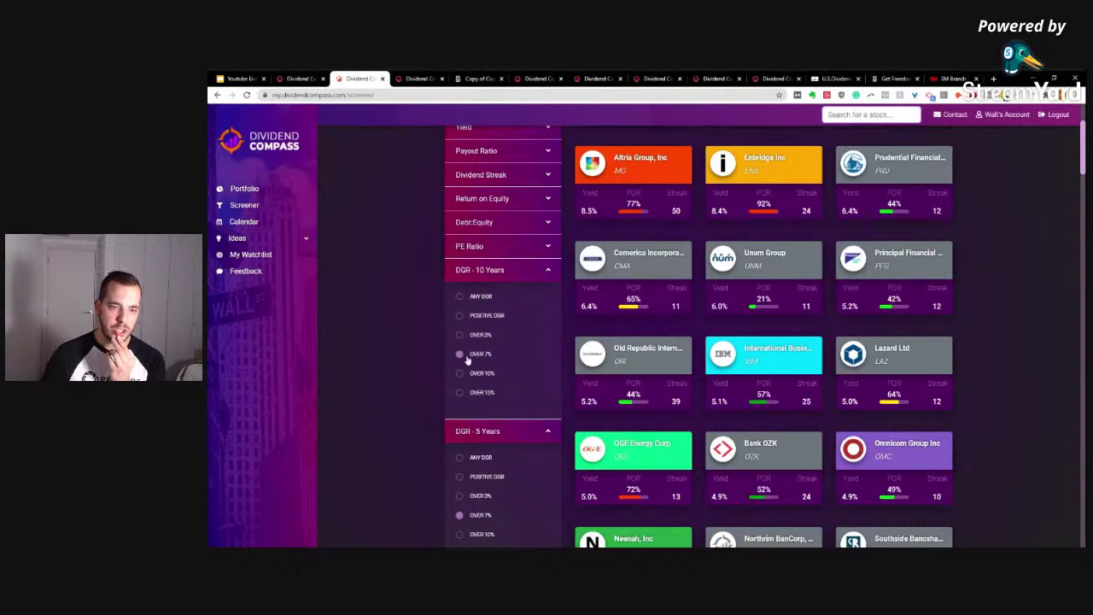
scroll(467, 367, down, 2)
click(461, 321)
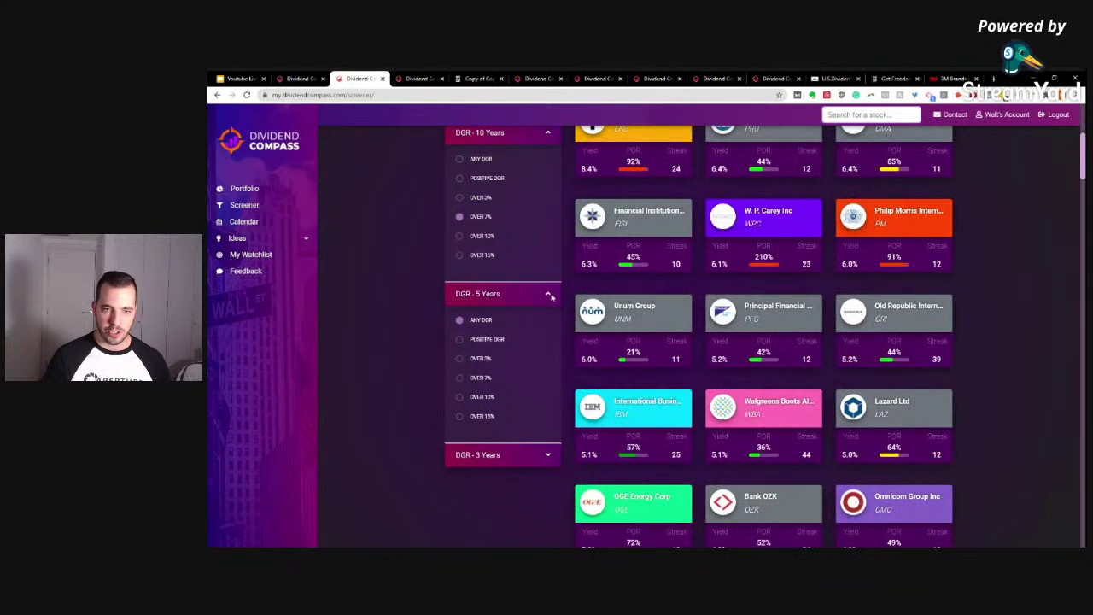
click(550, 294)
click(549, 321)
click(547, 319)
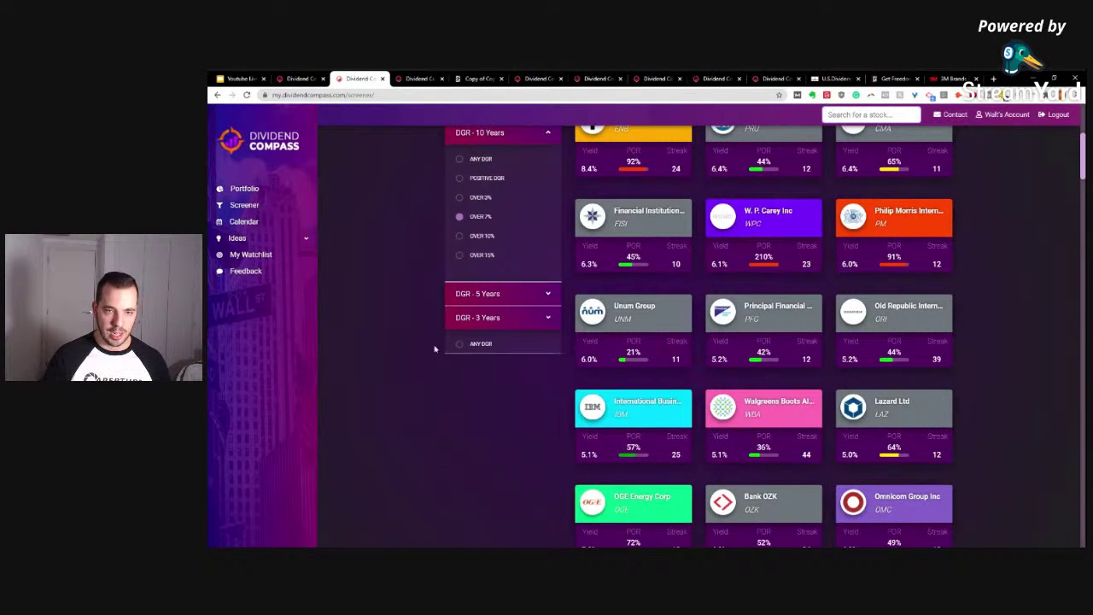
- Check the screener's result count and narrow the Yield filter to 3% or more
scroll(434, 348, up, 4)
drag(647, 172, 695, 171)
click(699, 170)
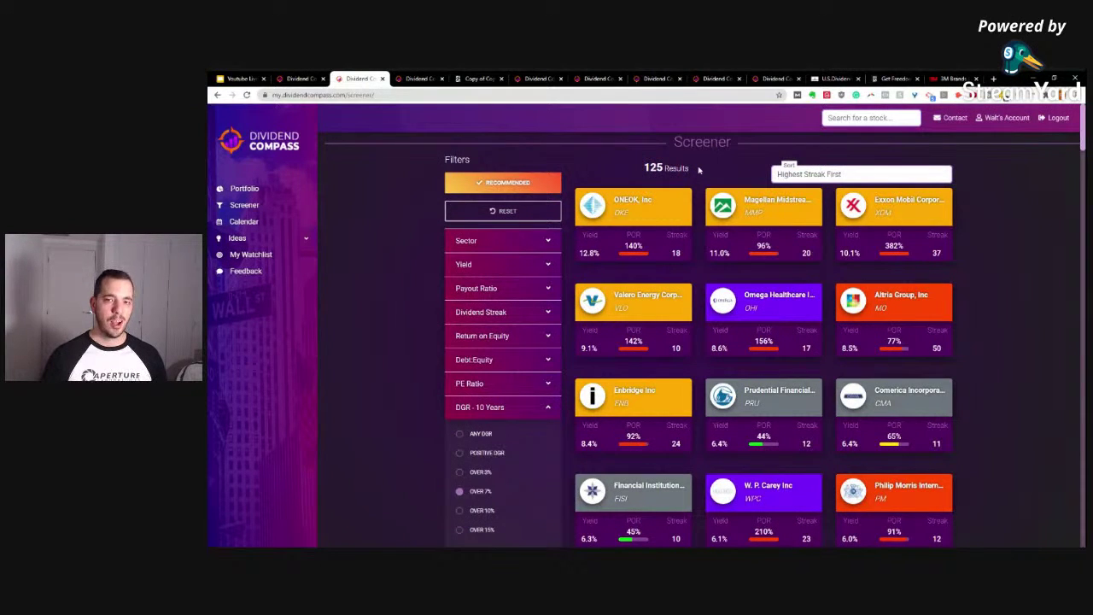
click(513, 264)
click(459, 332)
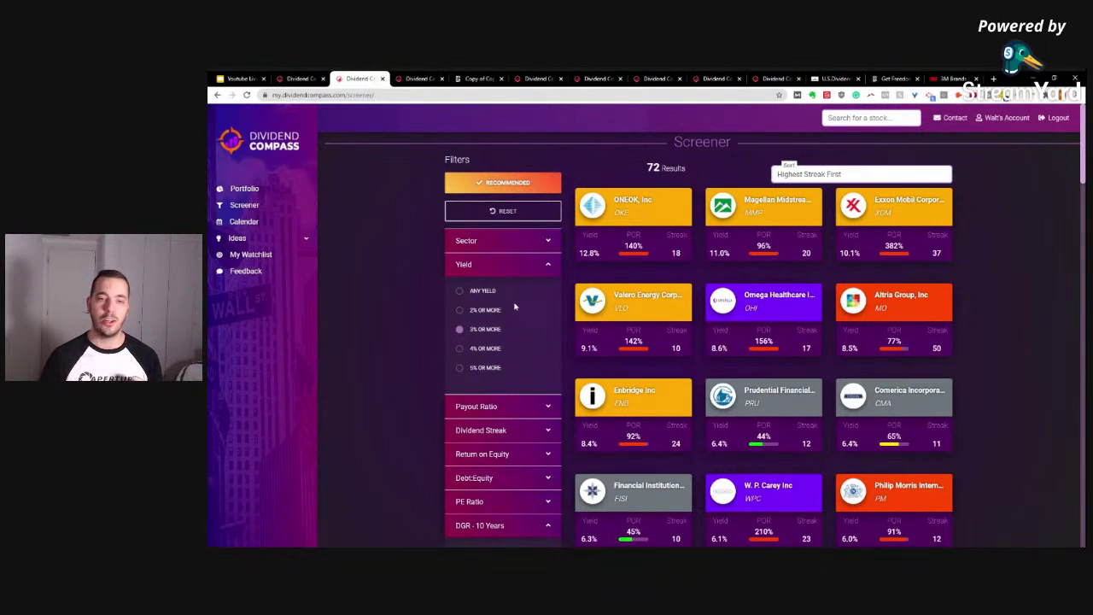
click(549, 269)
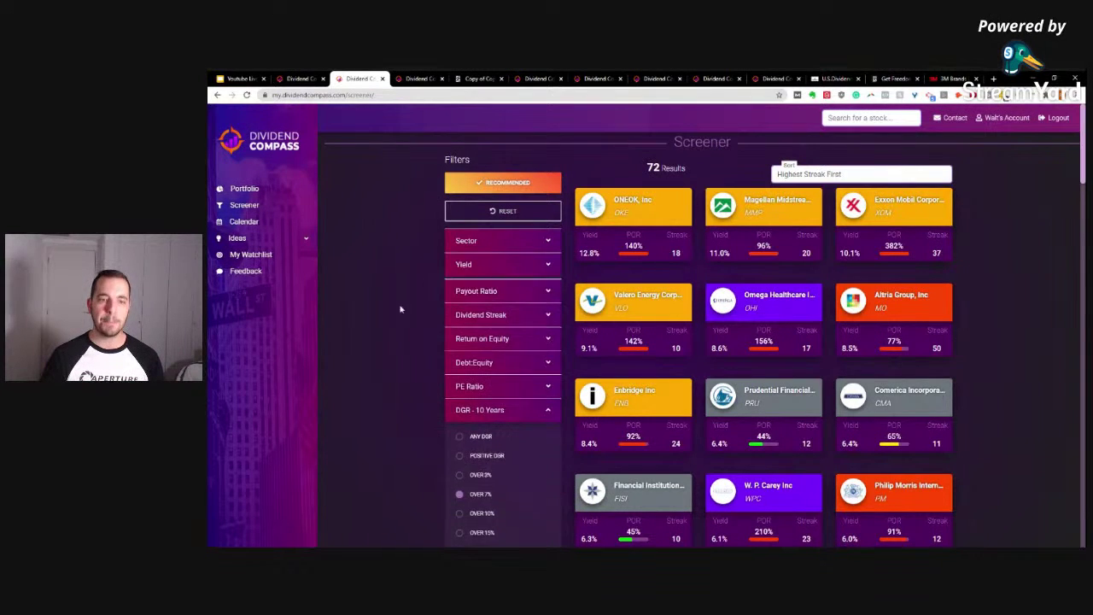
scroll(457, 466, down, 1)
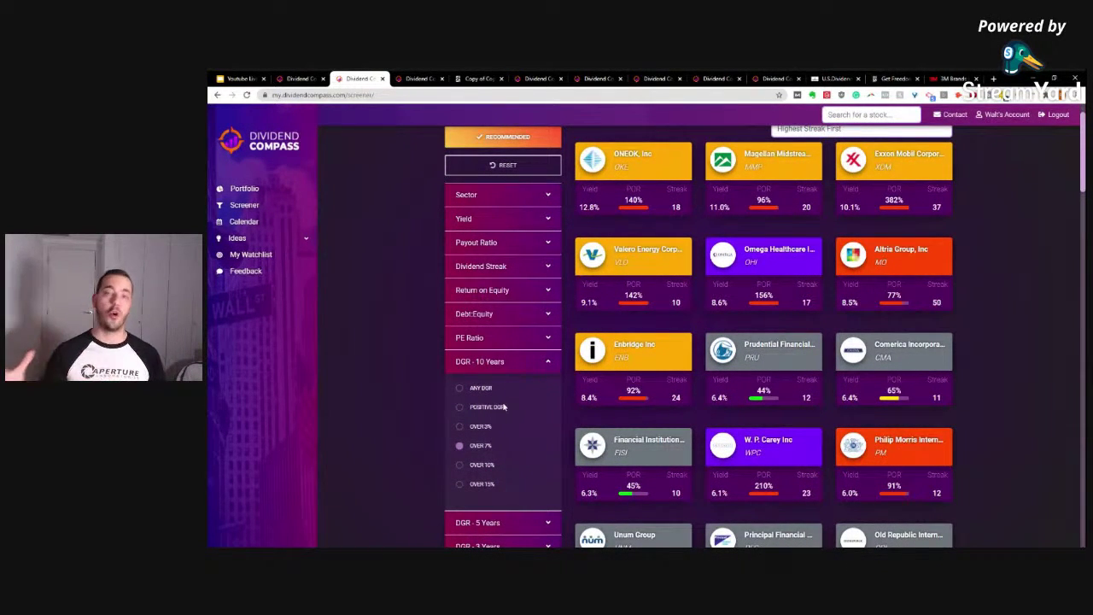
scroll(337, 367, up, 1)
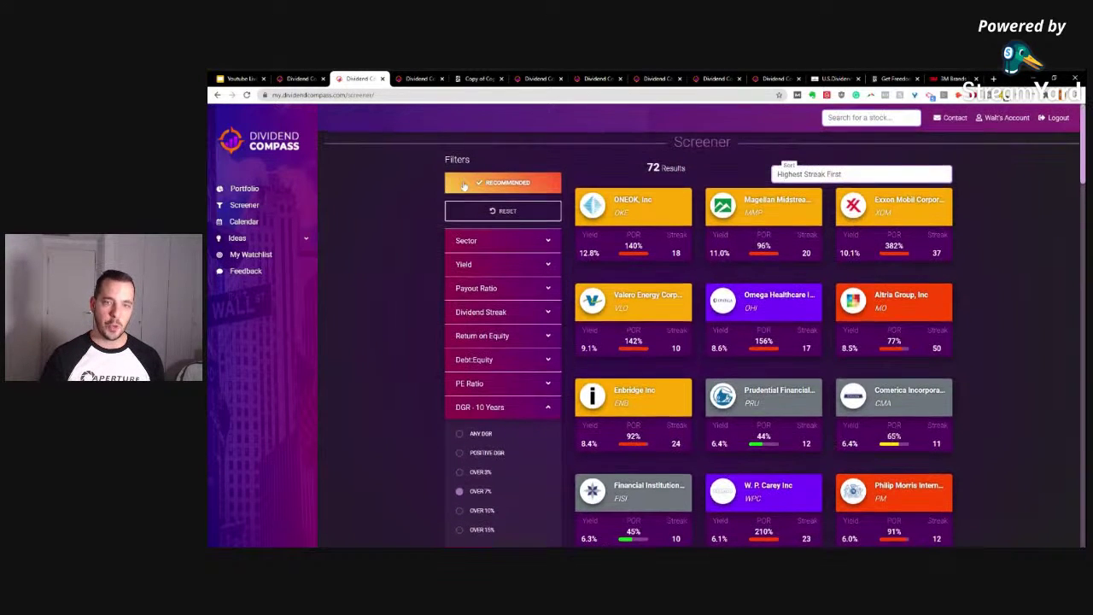
- Return to the 3M page and look over its key metrics, growth rates and dividend section
click(460, 78)
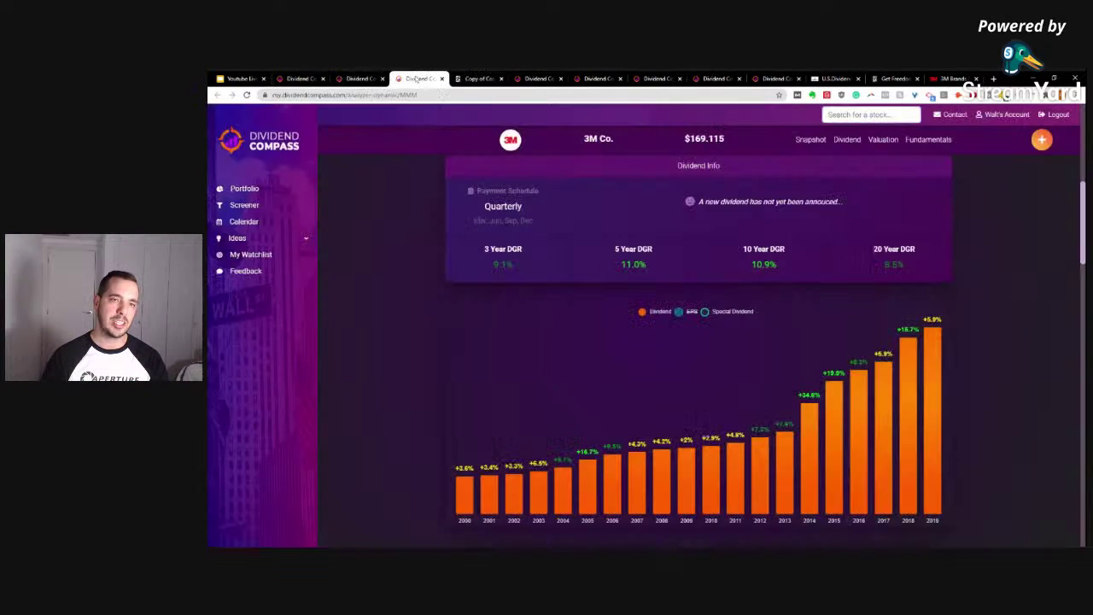
click(417, 78)
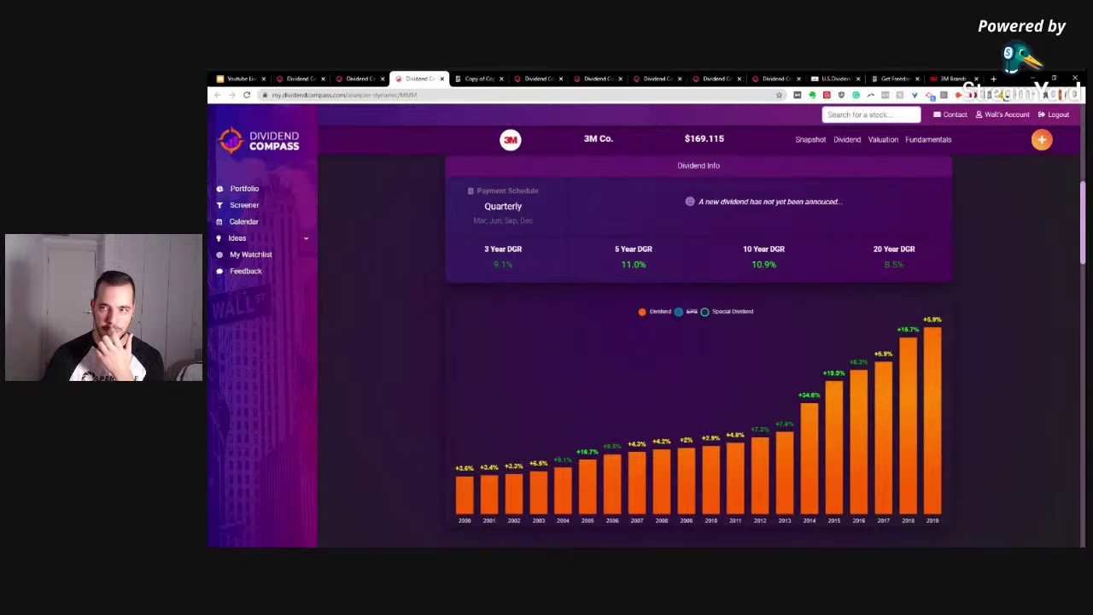
scroll(442, 306, up, 9)
scroll(443, 303, down, 5)
scroll(443, 307, up, 2)
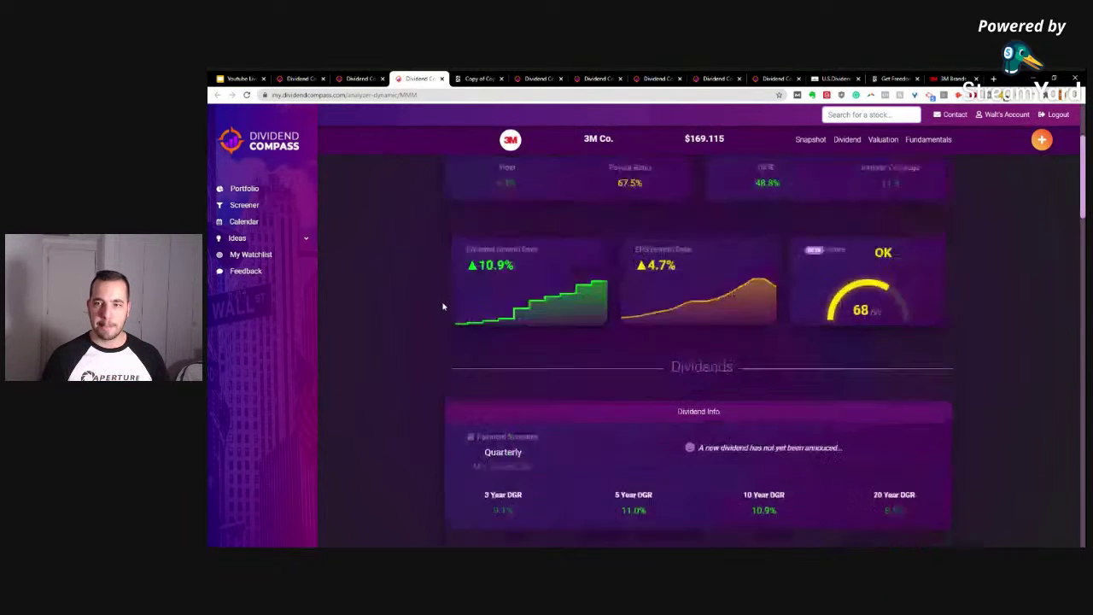
- Return from the 3M page to the stock screener and set the Return on Equity filter to ROE over 10%
scroll(443, 306, up, 2)
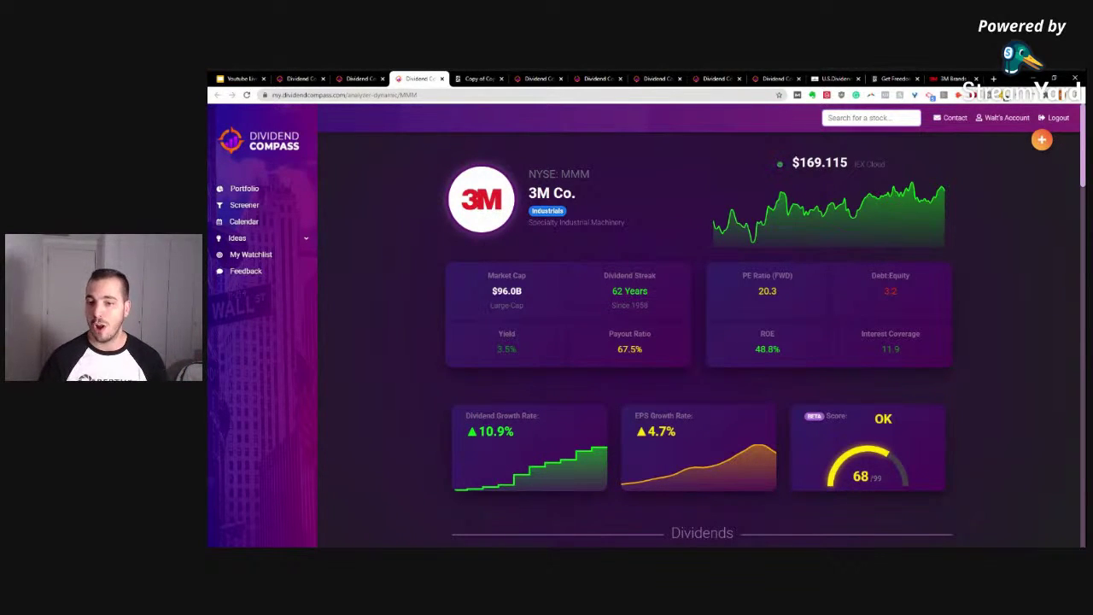
click(358, 78)
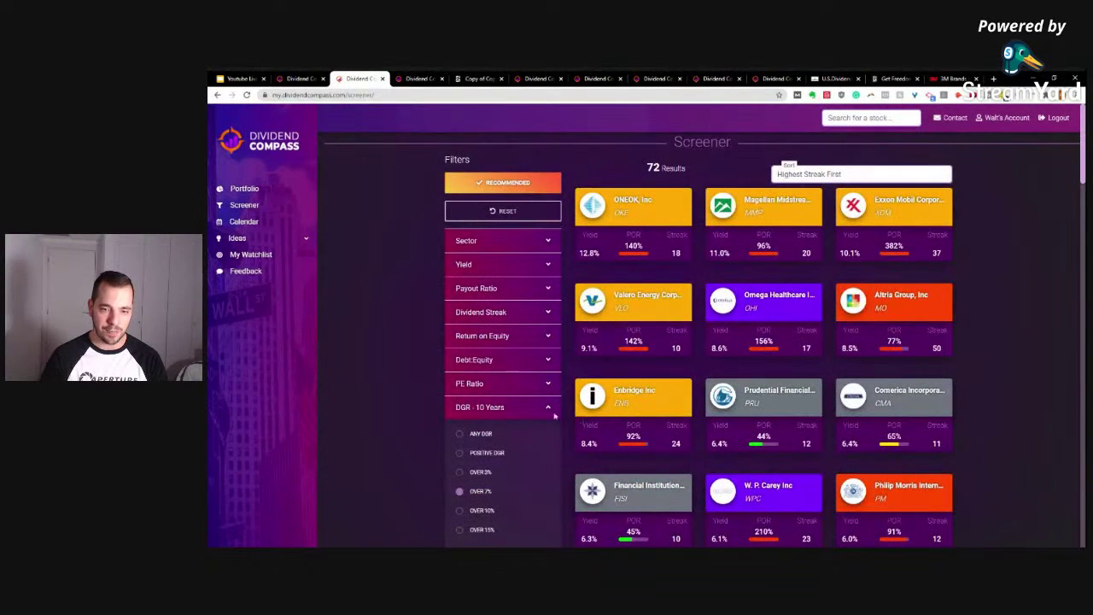
click(545, 338)
scroll(439, 325, down, 1)
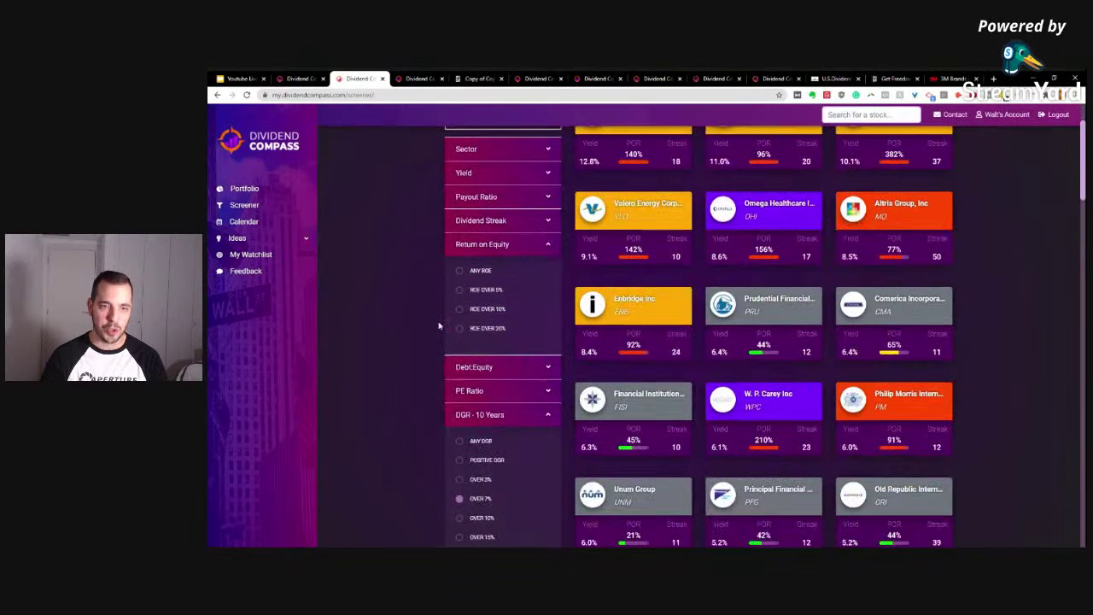
click(462, 309)
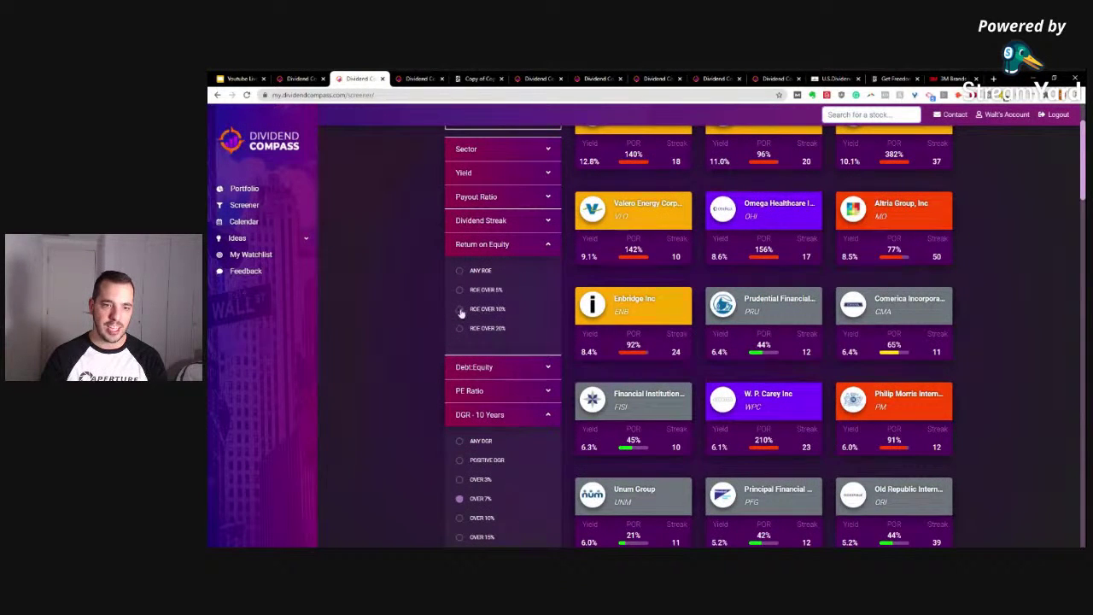
scroll(401, 340, up, 1)
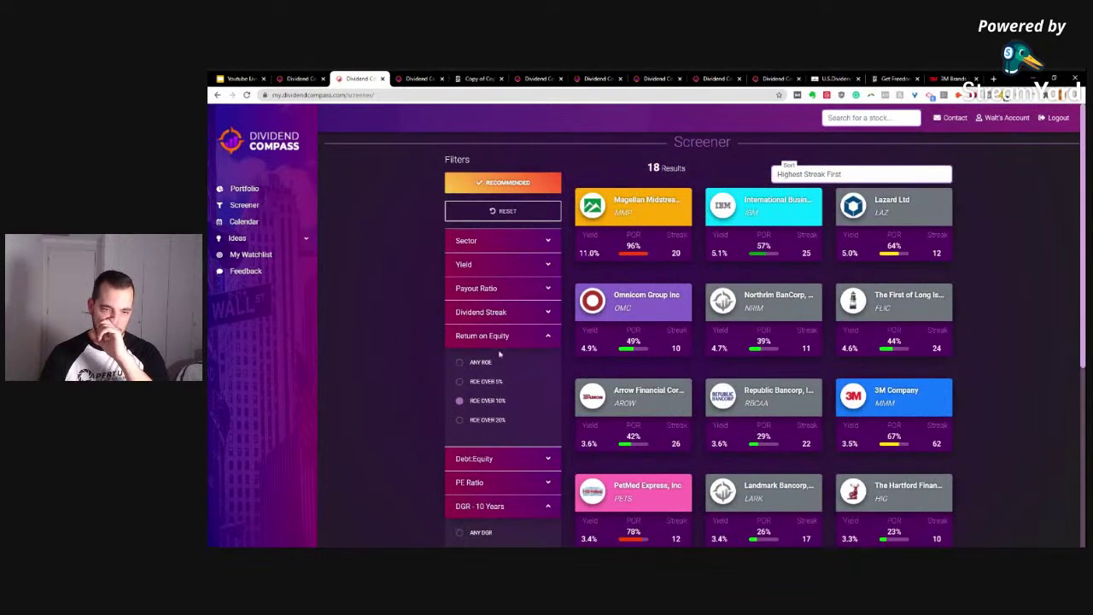
- Compare the screener's Return on Equity options by switching to Any ROE, back to ROE over 10%, and to ROE over 5%
click(460, 363)
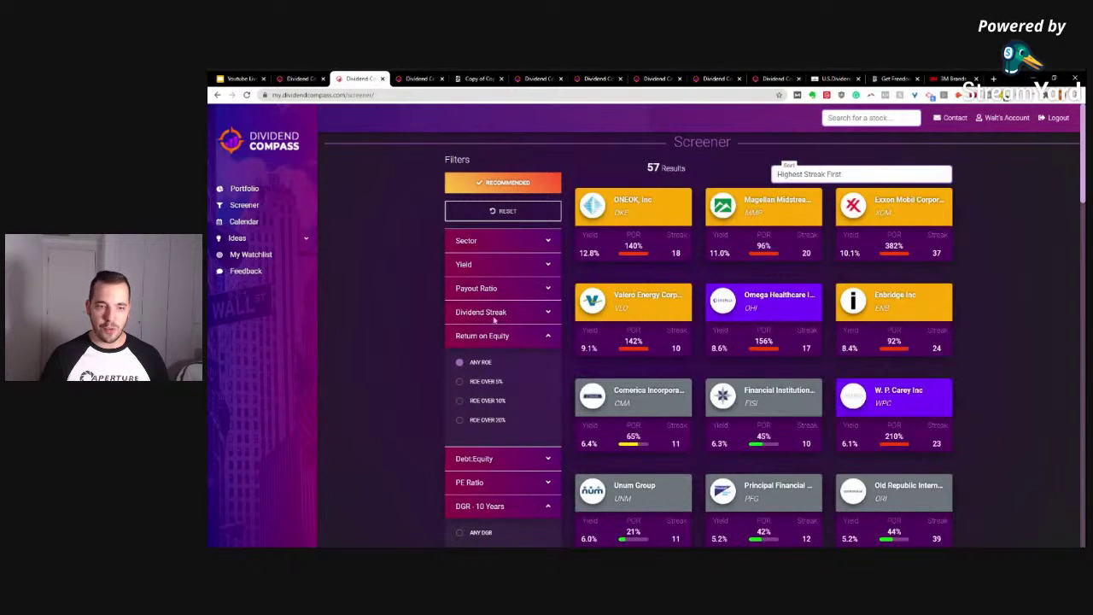
click(460, 402)
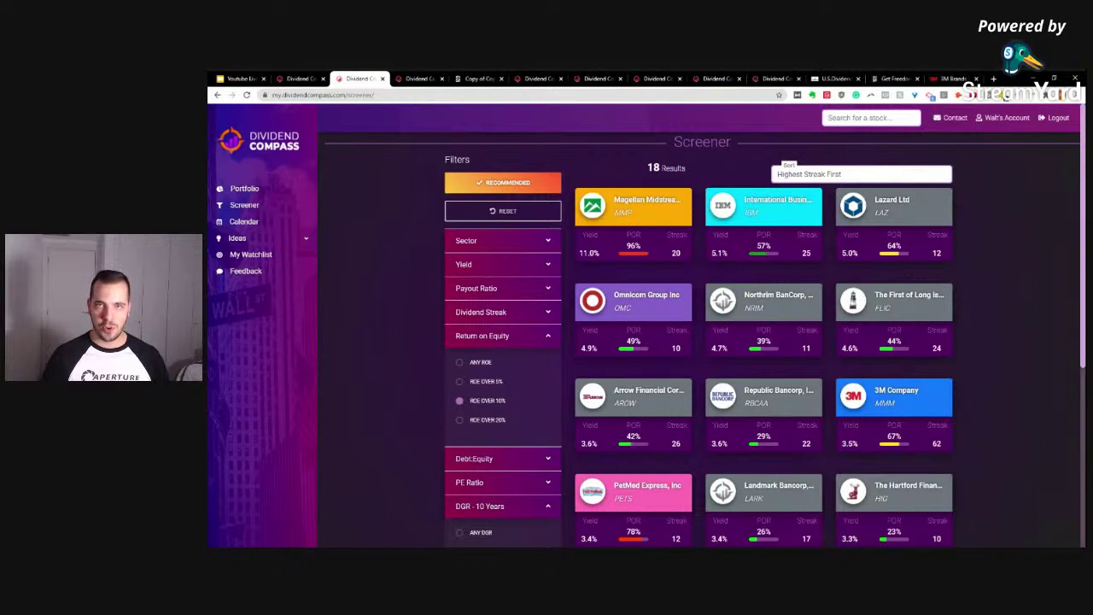
click(459, 381)
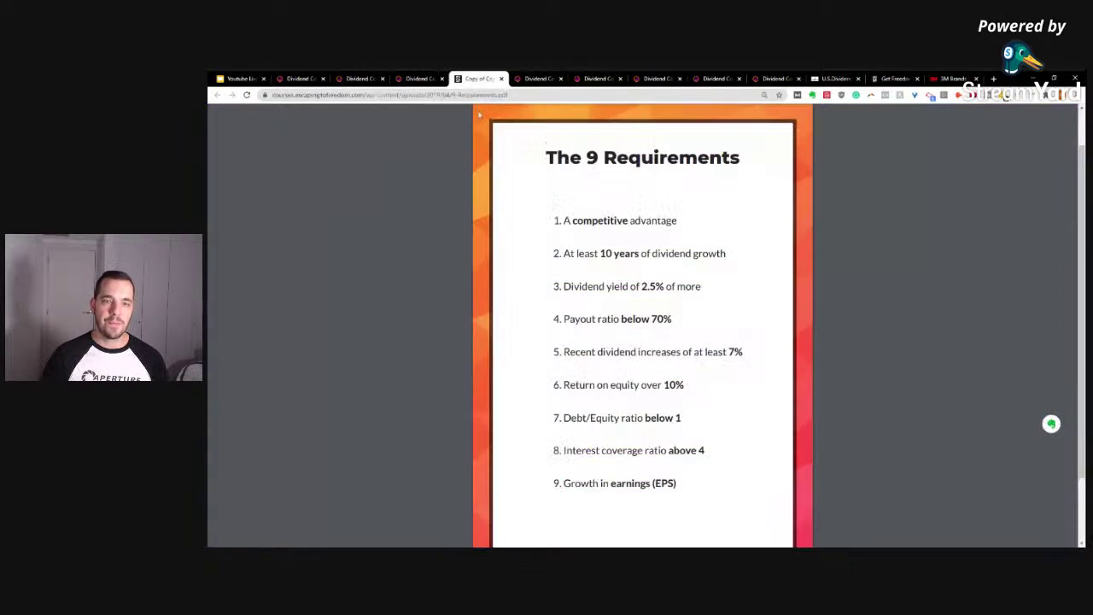
- Show The 9 Requirements PDF and go through its list of dividend stock criteria down to growth in earnings
click(478, 79)
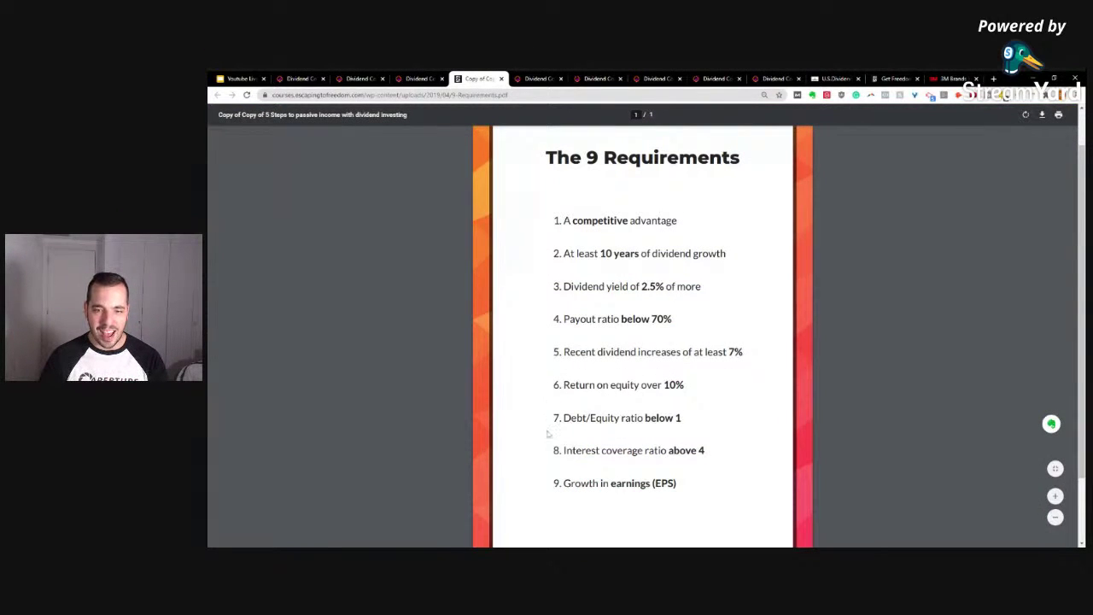
scroll(741, 424, down, 1)
scroll(741, 424, down, 2)
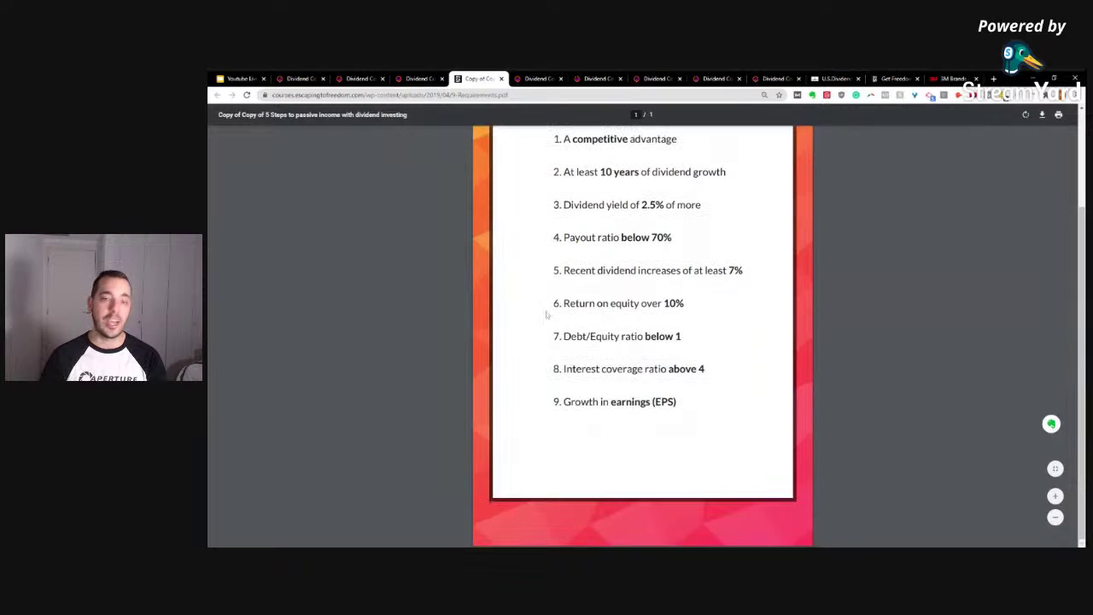